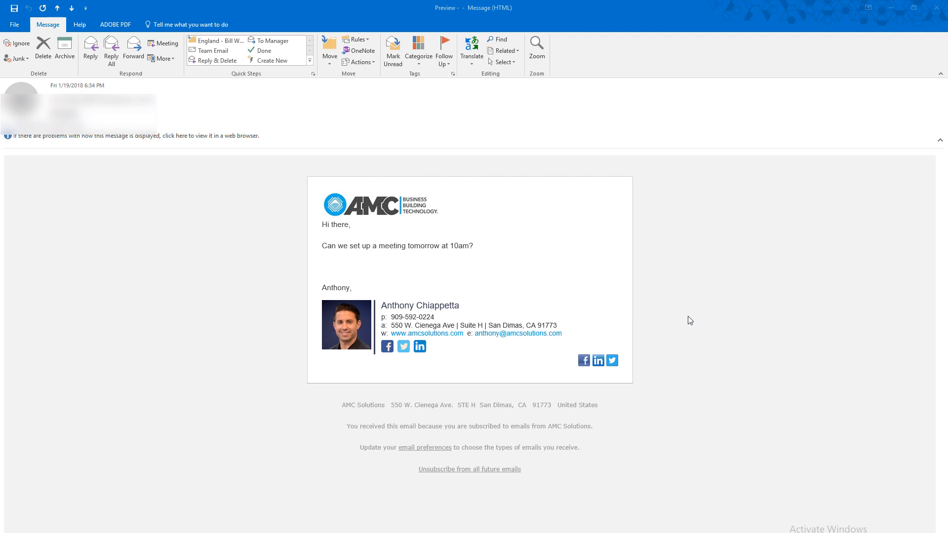
Switch to the HubSpot Email Signature Template Generator in Chrome and bring its main information form into view.
{"action": "key", "text": "alt+Tab"}
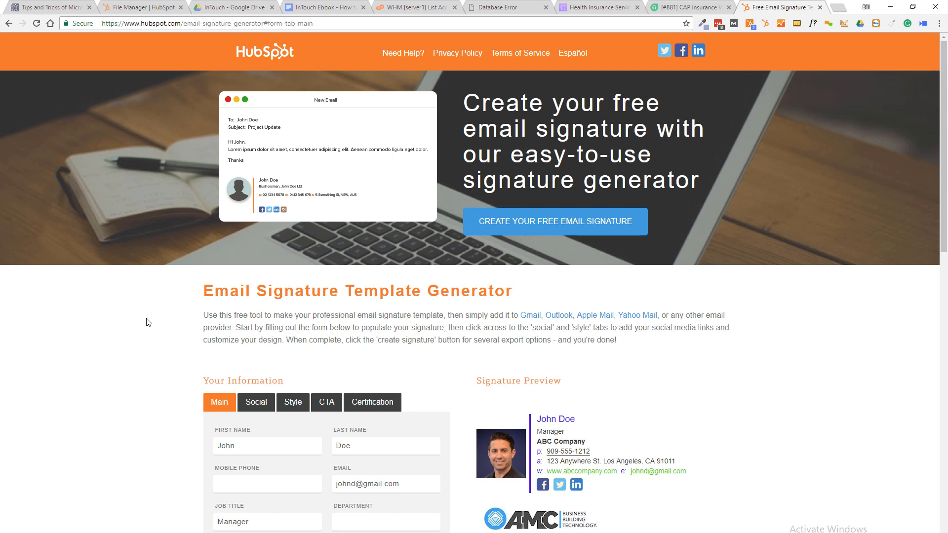
{"action": "scroll", "coordinate": [91, 401], "scroll_direction": "down", "scroll_amount": 4}
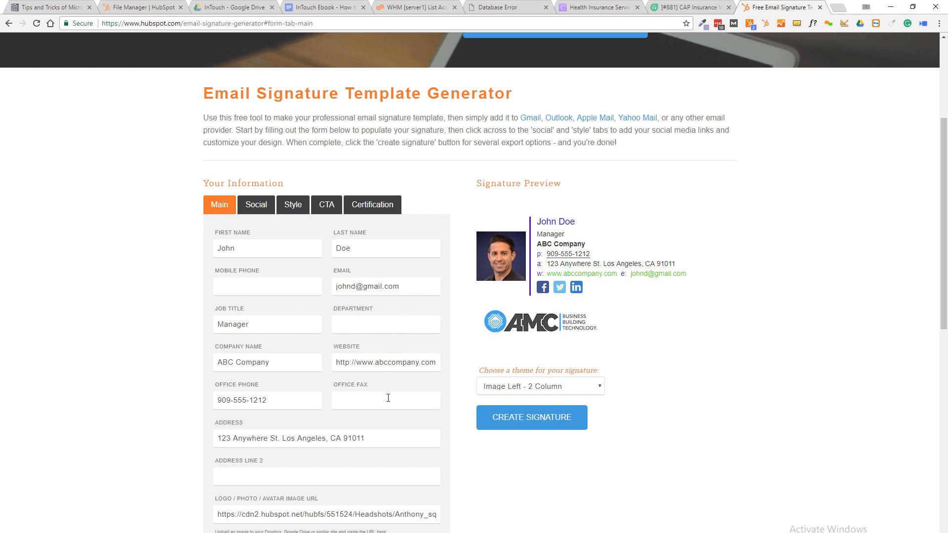
Copy and clear the address in the signature form, and paste the same address back in.
{"action": "left_click_drag", "start_coordinate": [388, 437], "coordinate": [171, 437]}
{"action": "key", "text": "ctrl+c"}
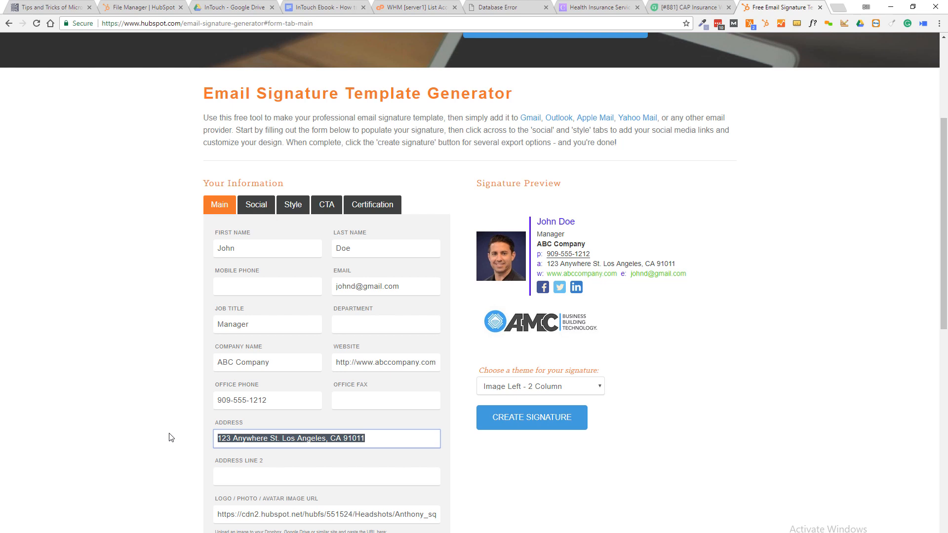
{"action": "key", "text": "BackSpace"}
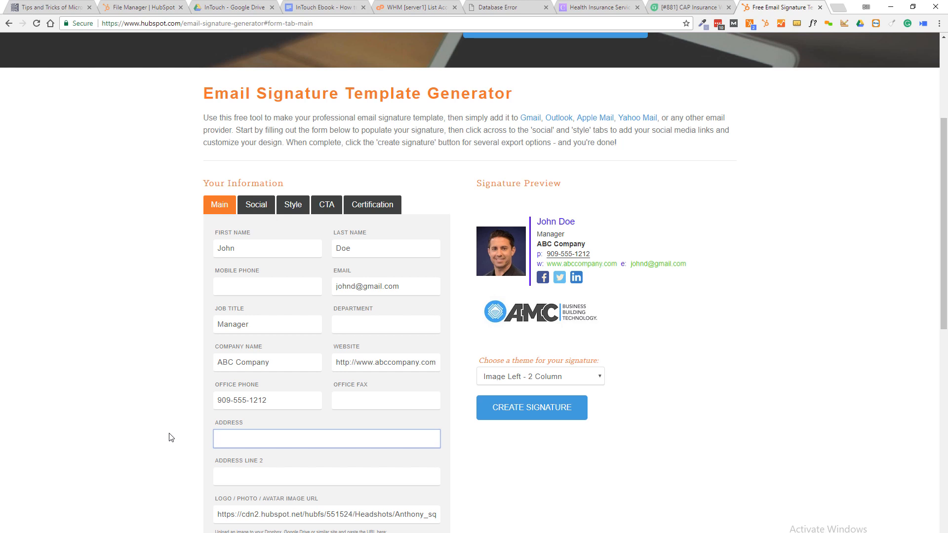
{"action": "key", "text": "ctrl+v"}
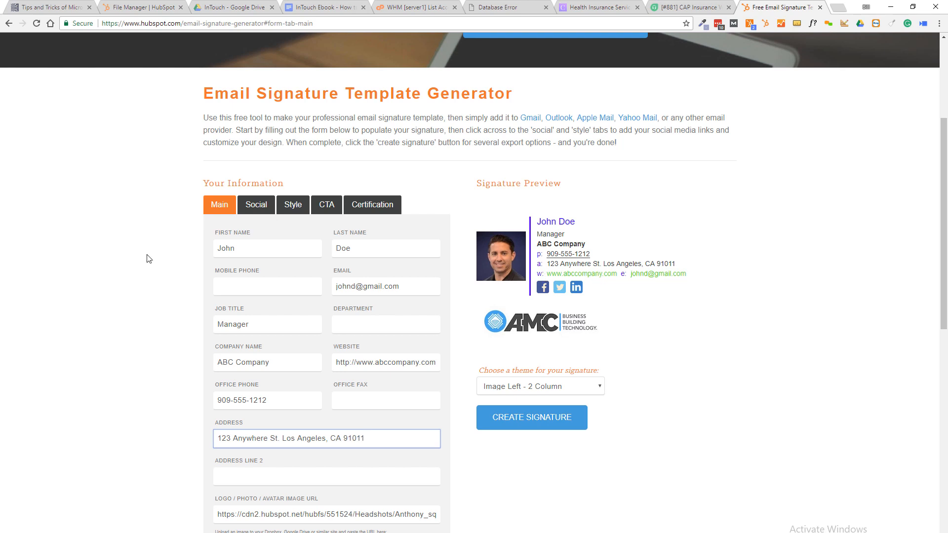
Review the social profile link settings for the signature.
{"action": "scroll", "coordinate": [387, 292], "scroll_direction": "down", "scroll_amount": 1}
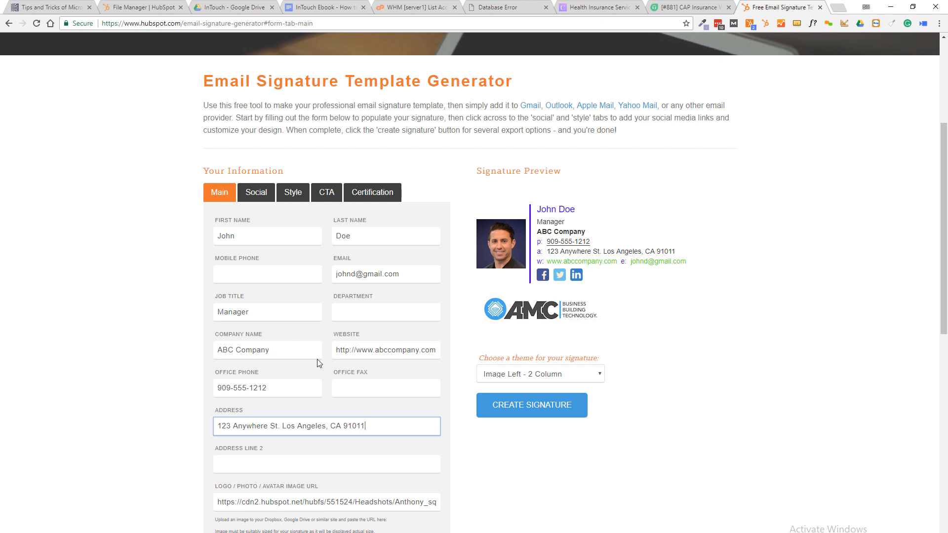
{"action": "left_click", "coordinate": [257, 199]}
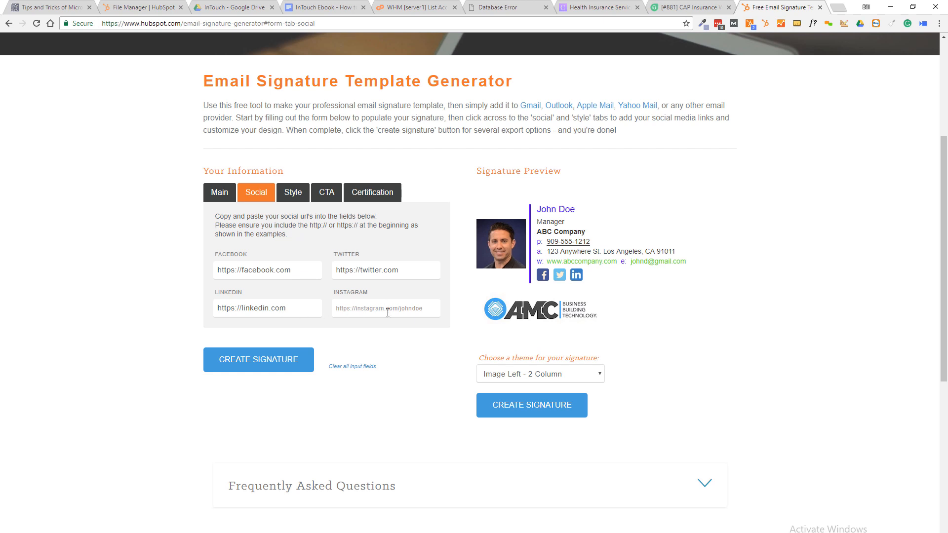
Try the signature themes Classic - Image Bottom, Classic - Image Top and Classic - Image Below Name.
{"action": "left_click", "coordinate": [290, 197]}
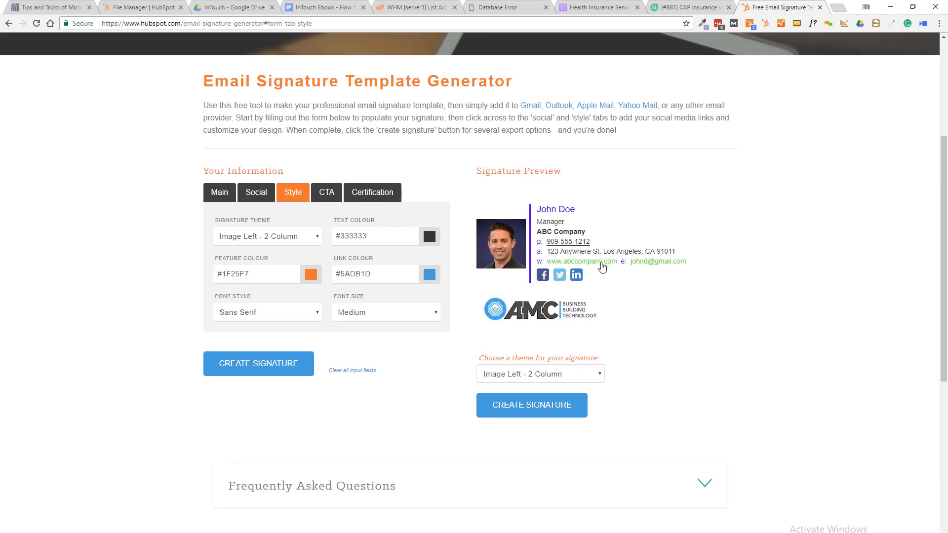
{"action": "left_click", "coordinate": [319, 240]}
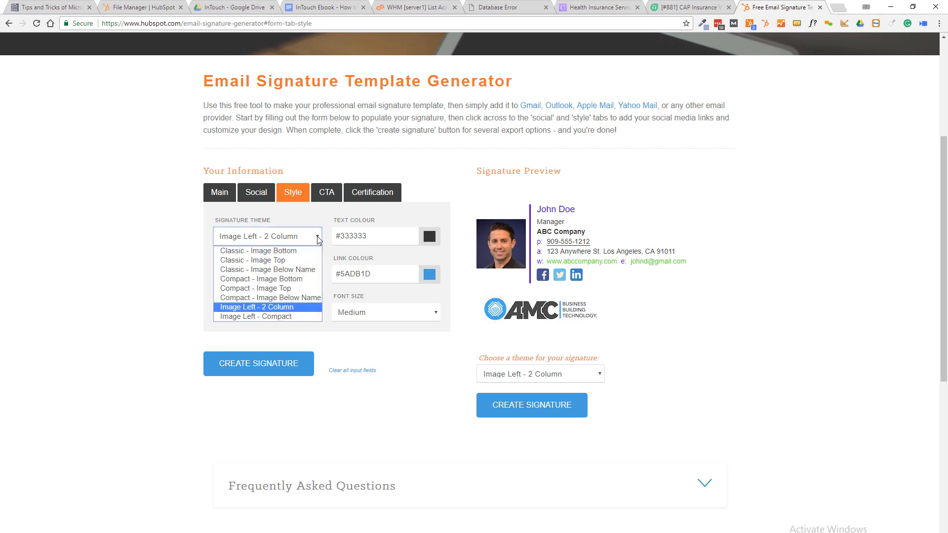
{"action": "left_click", "coordinate": [296, 252]}
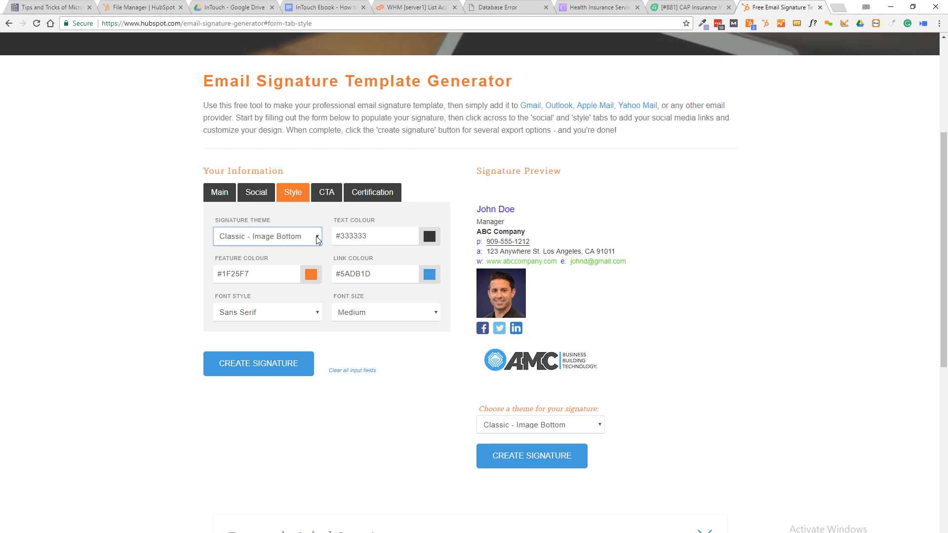
{"action": "left_click", "coordinate": [318, 240]}
{"action": "left_click", "coordinate": [291, 258]}
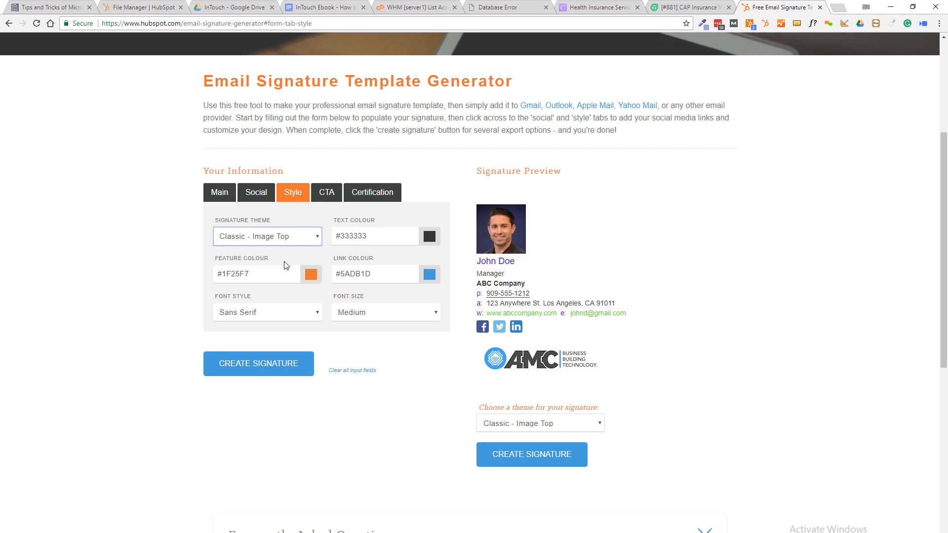
{"action": "left_click", "coordinate": [318, 240]}
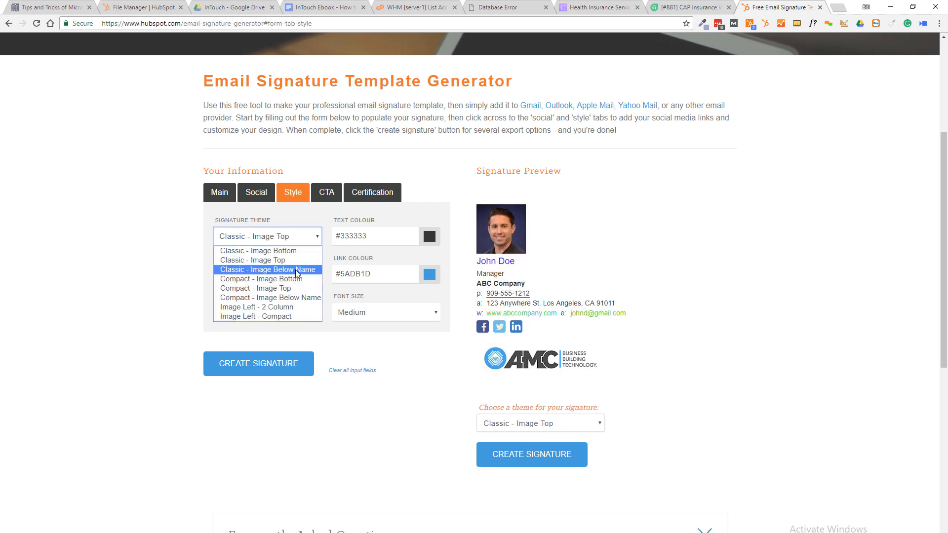
{"action": "left_click", "coordinate": [297, 273]}
Try the Compact - Image Below Name and Image Left - Compact themes, and return the signature theme to Image Left - 2 Column.
{"action": "left_click", "coordinate": [318, 240]}
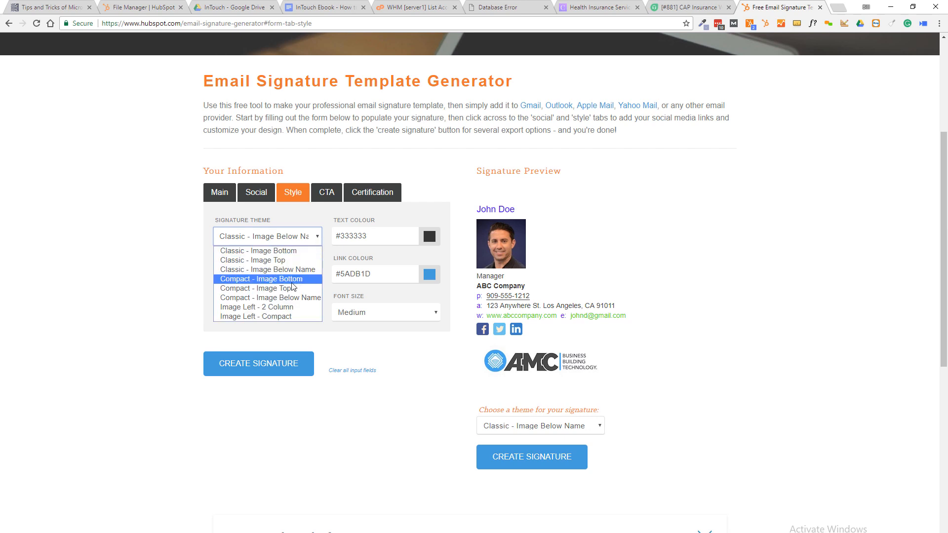
{"action": "key", "text": "Escape"}
{"action": "key", "text": "Down"}
{"action": "left_click", "coordinate": [318, 239]}
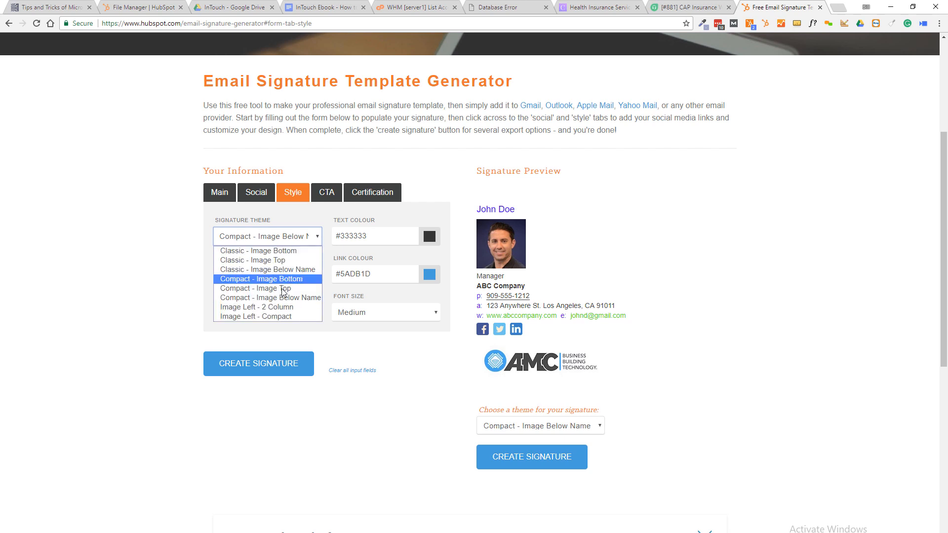
{"action": "left_click", "coordinate": [278, 310]}
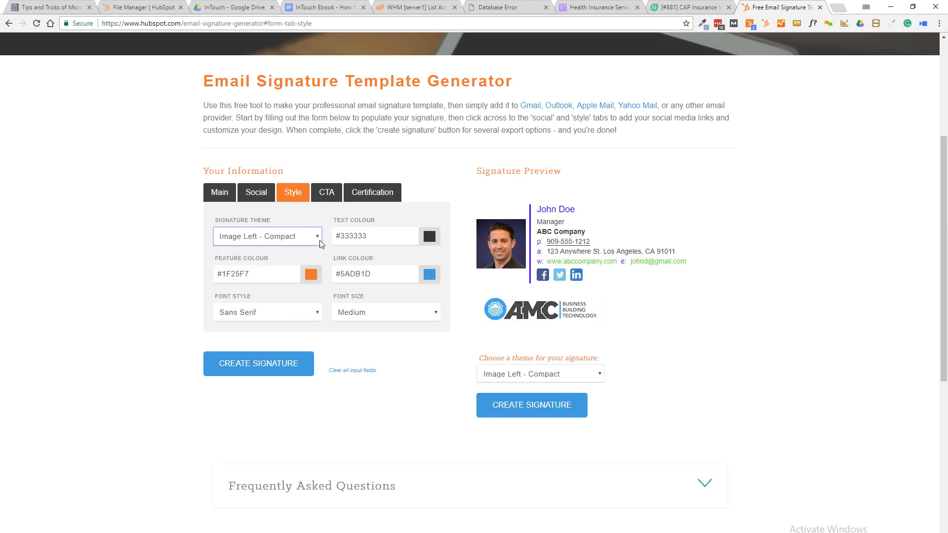
{"action": "left_click", "coordinate": [318, 240]}
{"action": "left_click", "coordinate": [280, 311]}
Change the signature's feature colour to the green #40CD3A.
{"action": "left_click", "coordinate": [311, 275]}
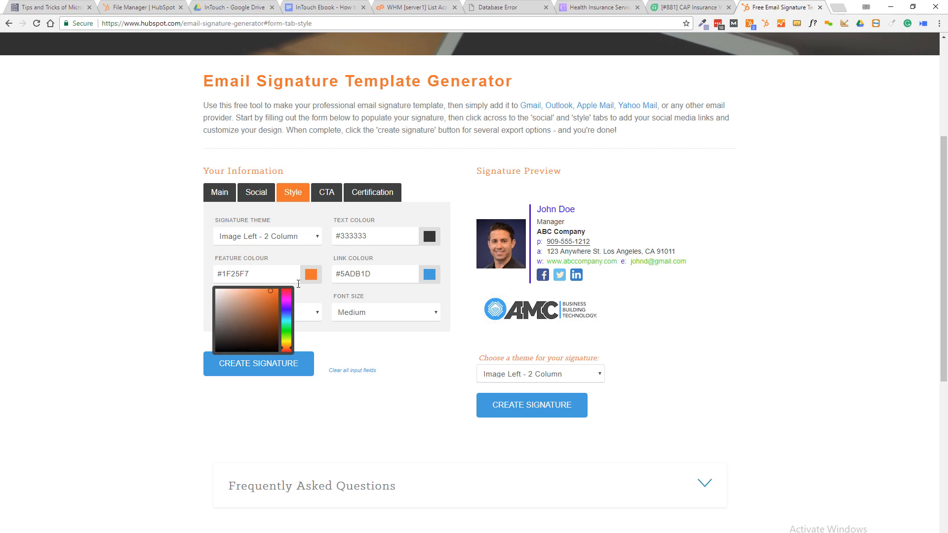
{"action": "mouse_move", "coordinate": [270, 291]}
{"action": "left_mouse_down"}
{"action": "mouse_move", "coordinate": [272, 305]}
{"action": "mouse_move", "coordinate": [260, 301]}
{"action": "left_mouse_up"}
{"action": "left_click_drag", "start_coordinate": [289, 345], "coordinate": [288, 331]}
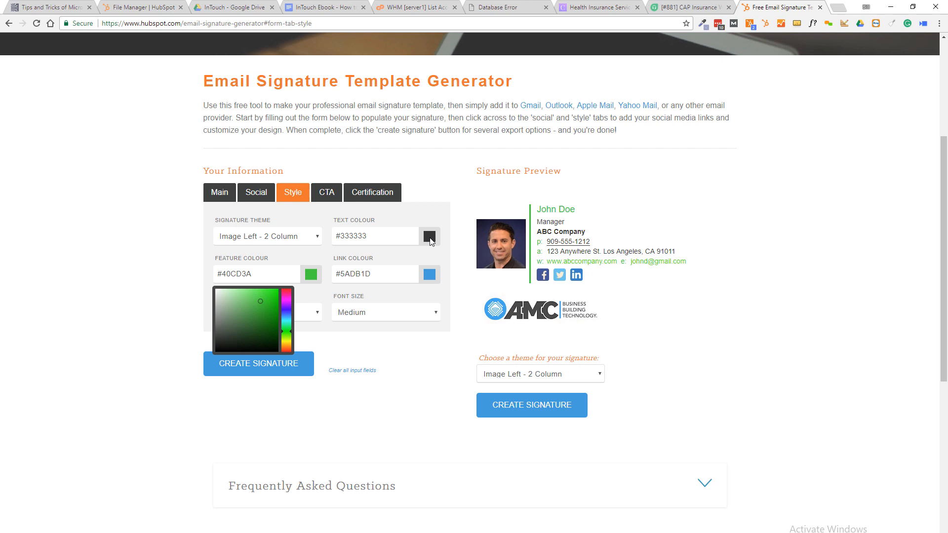
Change the signature's link colour to the pink #E92E6D.
{"action": "left_click", "coordinate": [388, 267]}
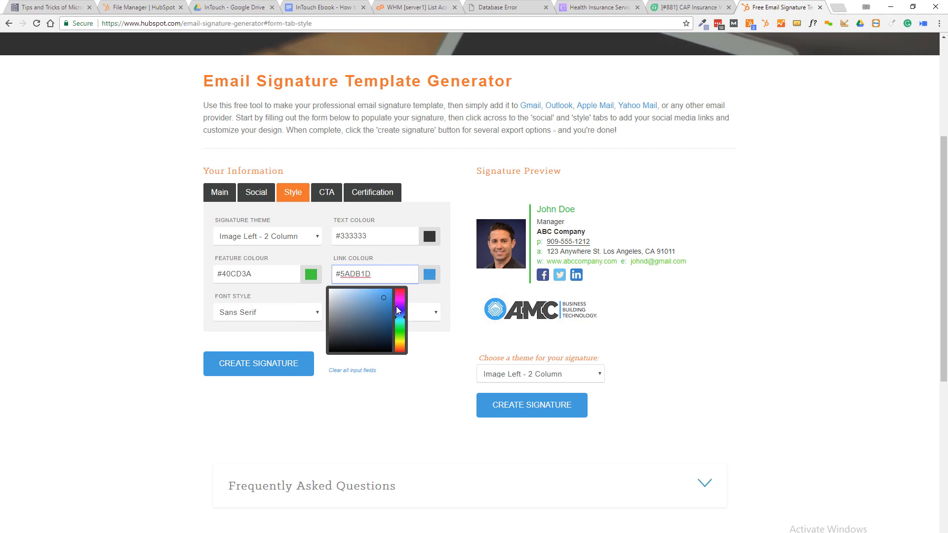
{"action": "mouse_move", "coordinate": [385, 300]}
{"action": "left_mouse_down"}
{"action": "mouse_move", "coordinate": [379, 295]}
{"action": "mouse_move", "coordinate": [402, 310]}
{"action": "mouse_move", "coordinate": [404, 292]}
{"action": "left_mouse_up"}
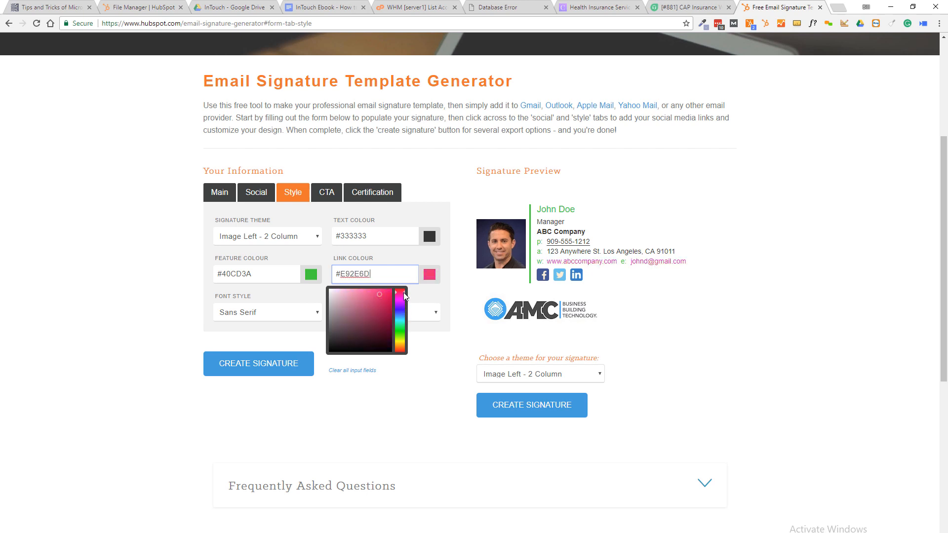
{"action": "left_click", "coordinate": [443, 293]}
Try the Small and Large font sizes on the signature, and return the size to Medium.
{"action": "left_click", "coordinate": [434, 313]}
{"action": "left_click", "coordinate": [385, 328]}
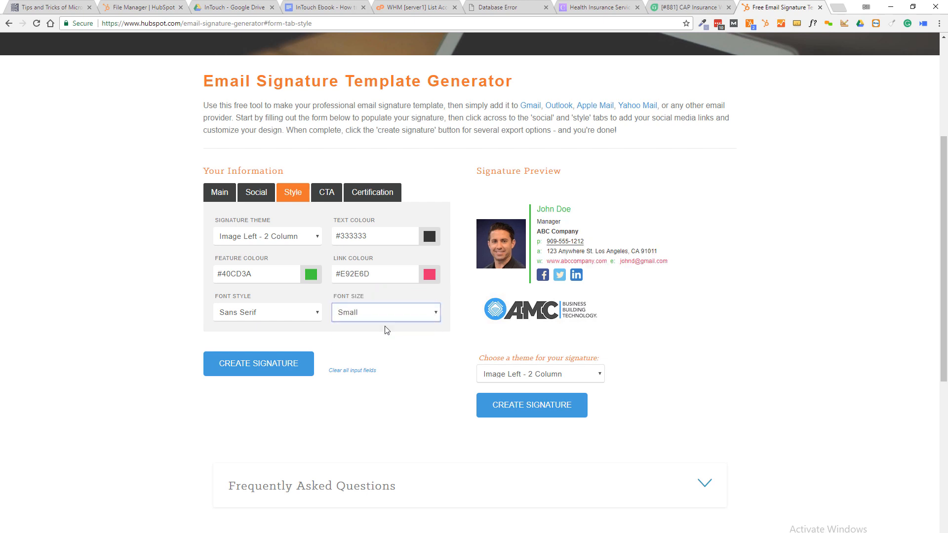
{"action": "left_click", "coordinate": [436, 313]}
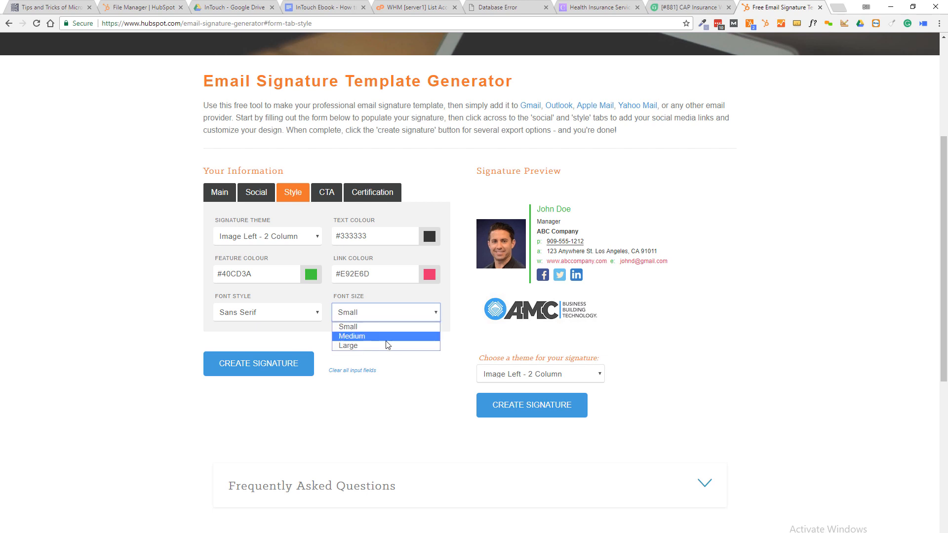
{"action": "left_click", "coordinate": [385, 346]}
{"action": "left_click", "coordinate": [437, 313]}
{"action": "left_click", "coordinate": [374, 336]}
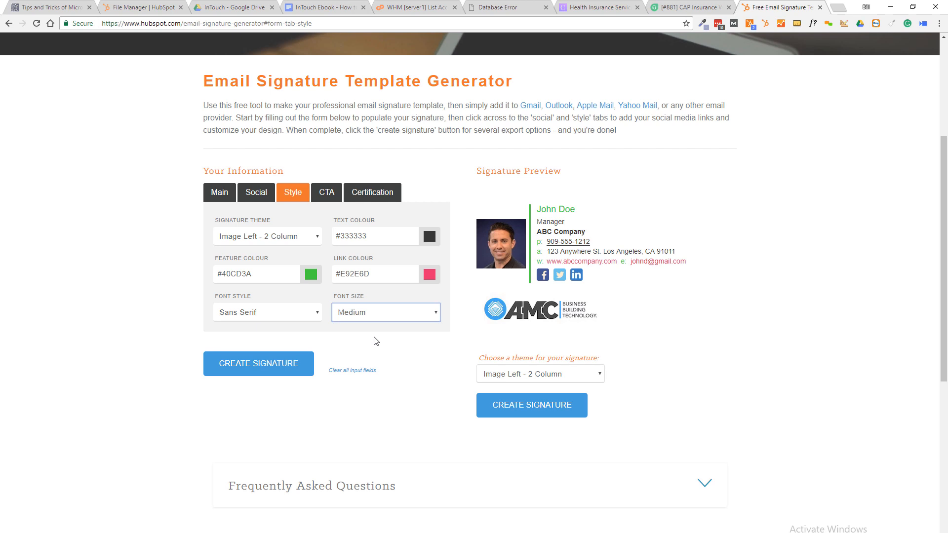
{"action": "left_click", "coordinate": [326, 195]}
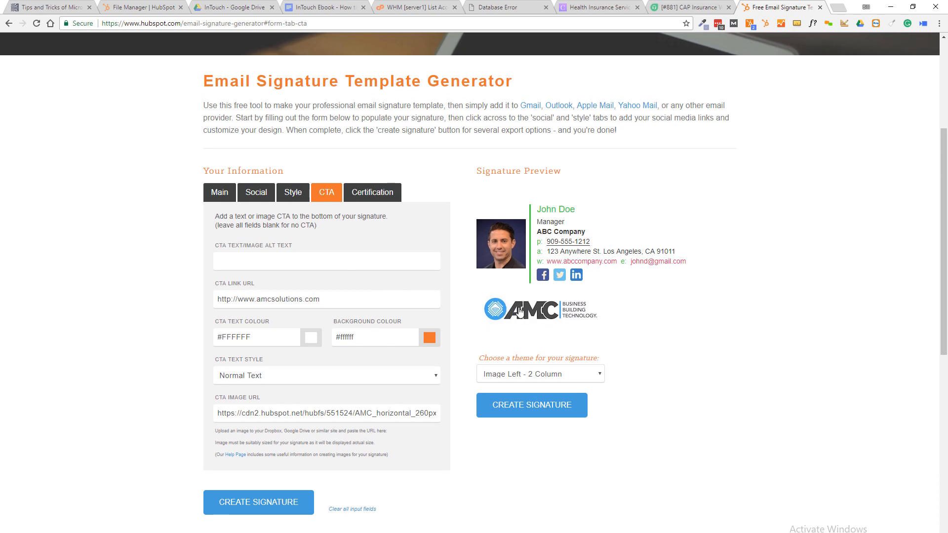
{"action": "left_click", "coordinate": [339, 409]}
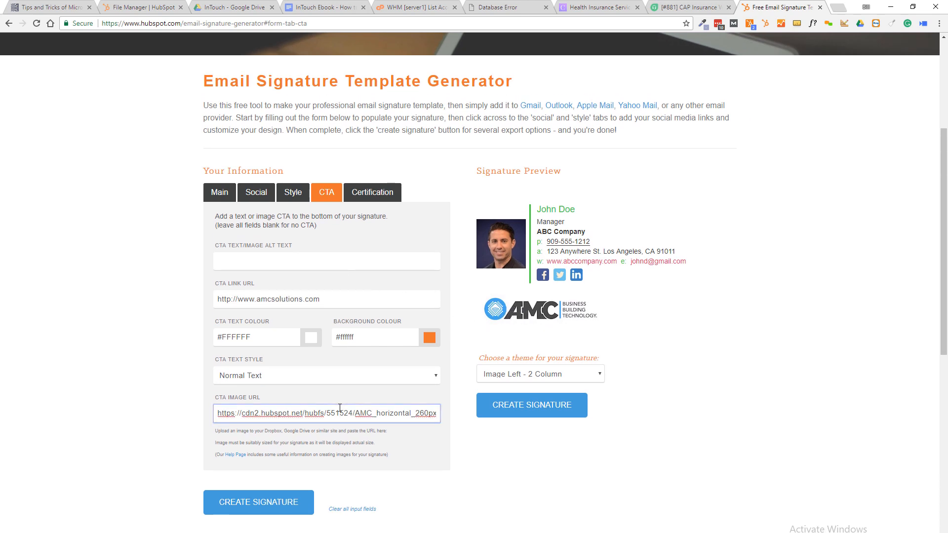
{"action": "key", "text": "ctrl+a"}
{"action": "key", "text": "BackSpace"}
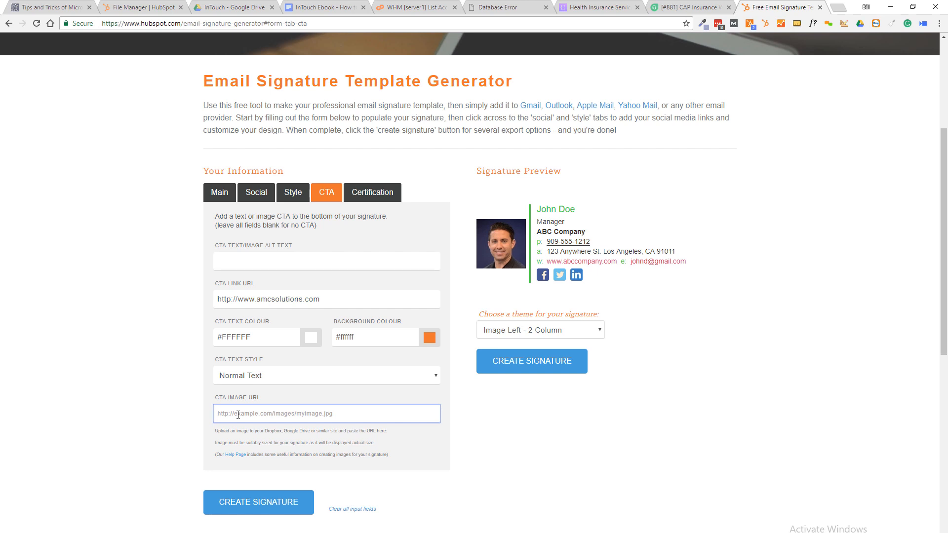
{"action": "type", "text": "https://cdn2.hubspot.net/hubfs/551524/AMC_horizontal_260px.jpeg"}
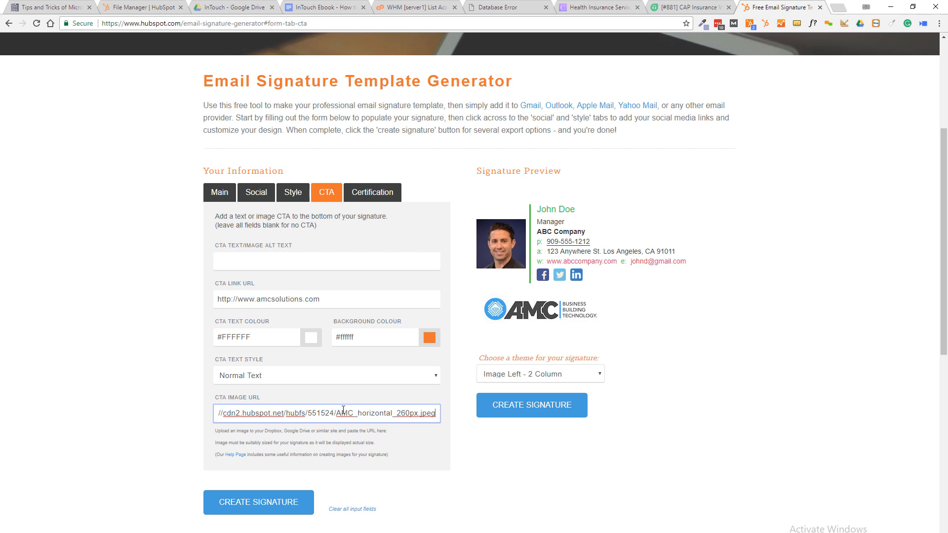
Remove the CTA image URL and the CTA link URL so that both are blank.
{"action": "key", "text": "ctrl+a"}
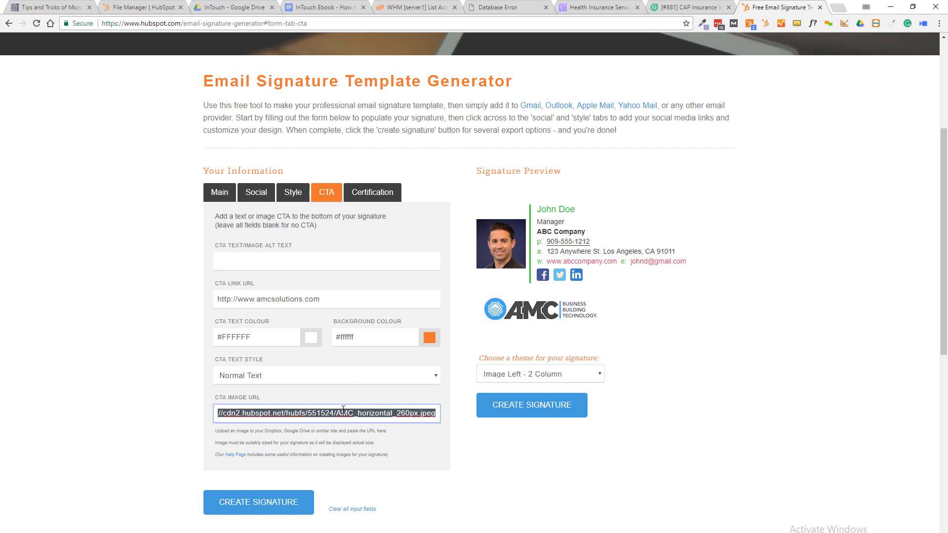
{"action": "key", "text": "BackSpace"}
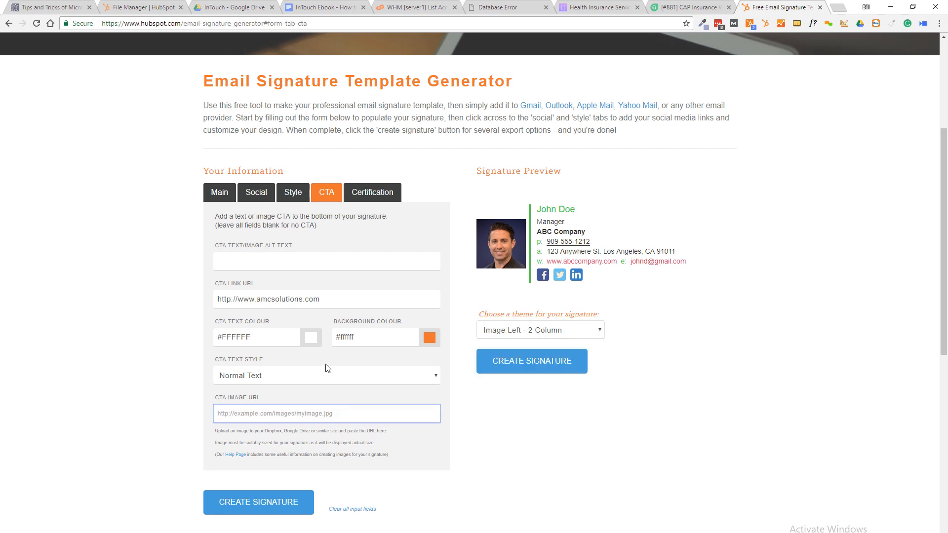
{"action": "left_click", "coordinate": [277, 299]}
{"action": "key", "text": "ctrl+a"}
{"action": "key", "text": "BackSpace"}
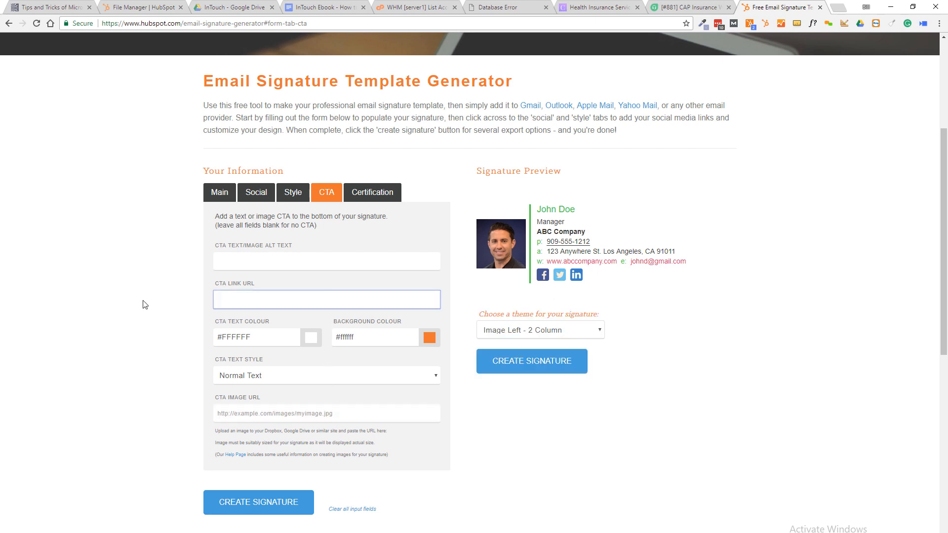
Look through the HubSpot Academy certifications that can be added to the signature.
{"action": "left_click", "coordinate": [358, 195]}
{"action": "scroll", "coordinate": [234, 365], "scroll_direction": "down", "scroll_amount": 2}
{"action": "scroll", "coordinate": [234, 365], "scroll_direction": "up", "scroll_amount": 2}
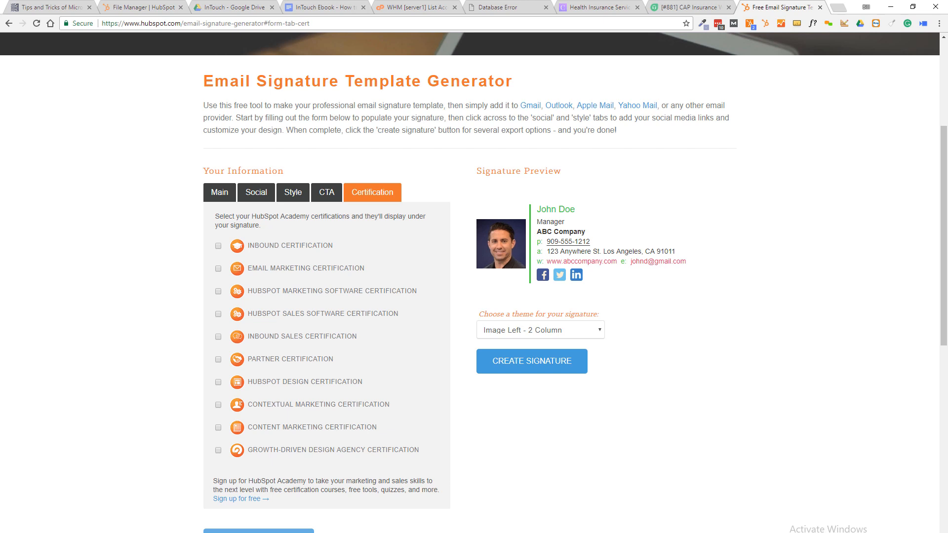
Create the email signature and try selecting both its rendered version and its source code.
{"action": "left_click", "coordinate": [500, 369]}
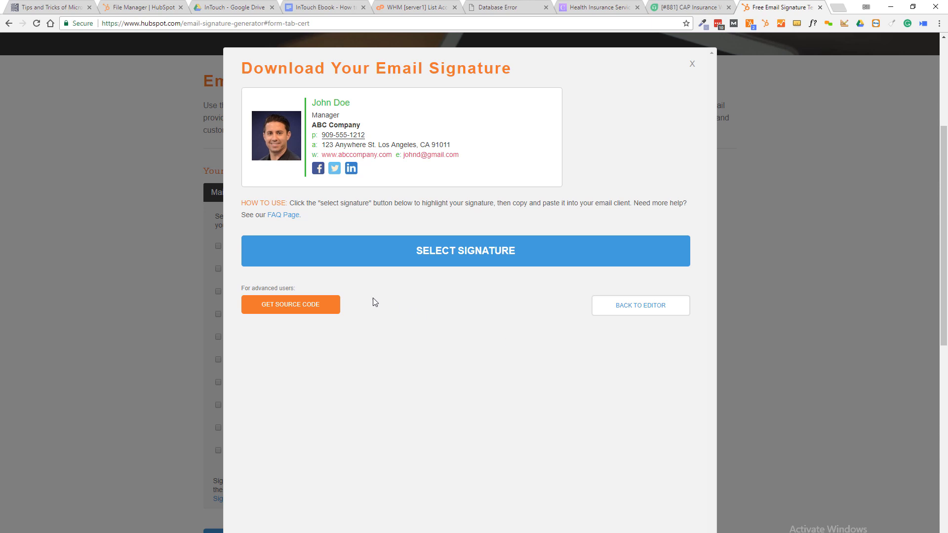
{"action": "left_click", "coordinate": [305, 307]}
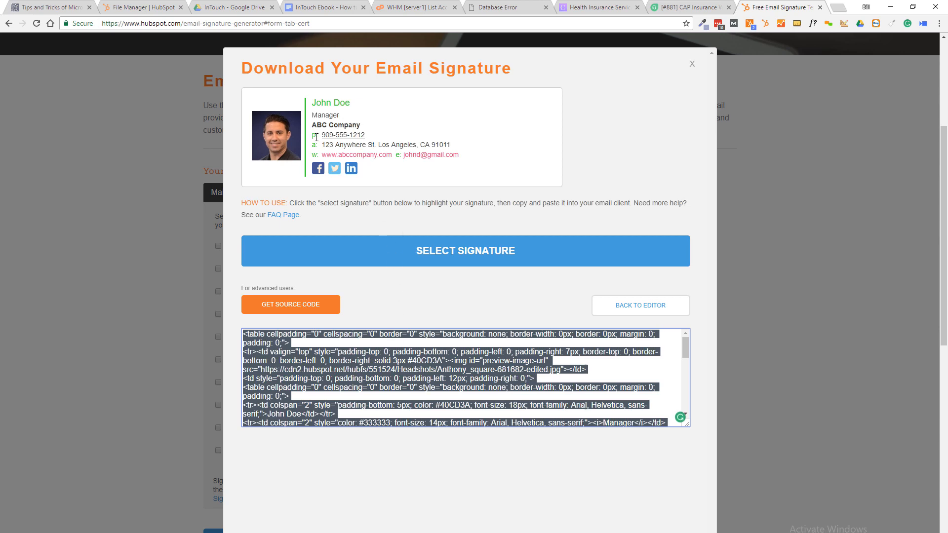
{"action": "left_click", "coordinate": [459, 252]}
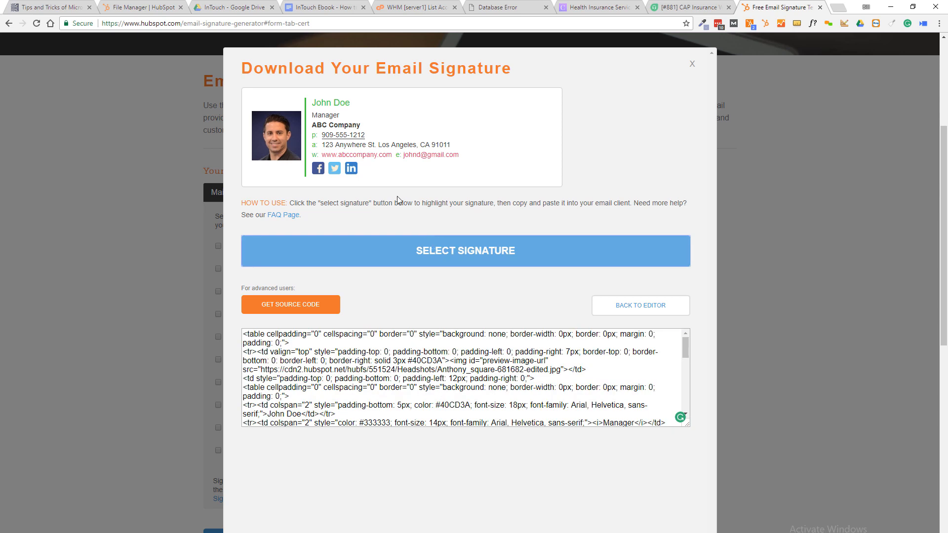
{"action": "mouse_move", "coordinate": [265, 95]}
{"action": "left_mouse_down"}
{"action": "mouse_move", "coordinate": [316, 106]}
{"action": "mouse_move", "coordinate": [443, 185]}
{"action": "left_mouse_up"}
{"action": "left_click", "coordinate": [313, 302]}
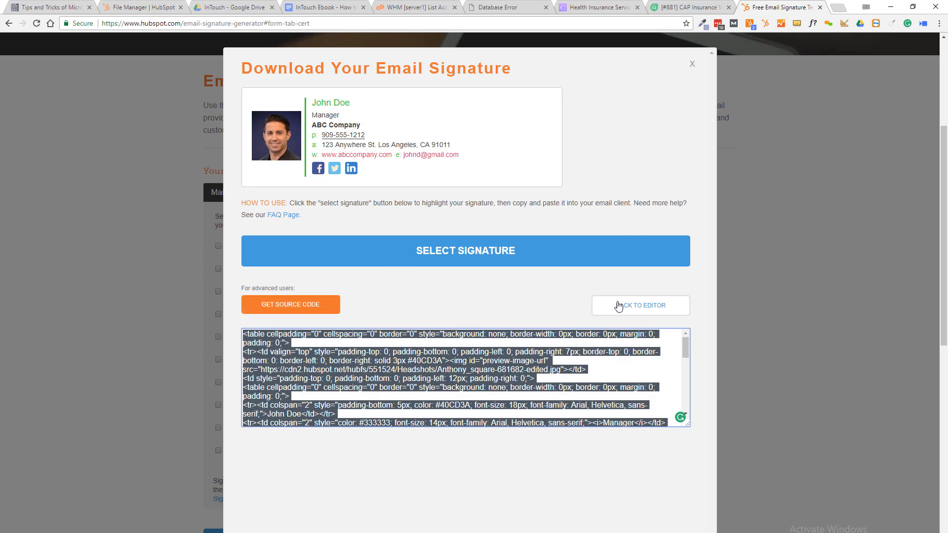
Return to the signature editor and create the signature again.
{"action": "left_click", "coordinate": [618, 307]}
{"action": "left_click", "coordinate": [512, 373]}
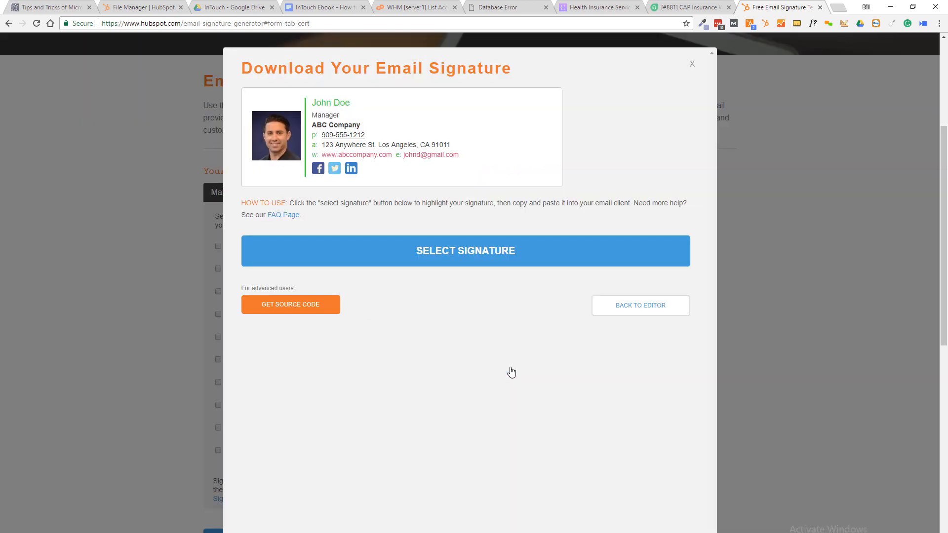
Select the rendered email signature and copy it to the clipboard.
{"action": "left_click", "coordinate": [447, 254]}
{"action": "key", "text": "ctrl+c"}
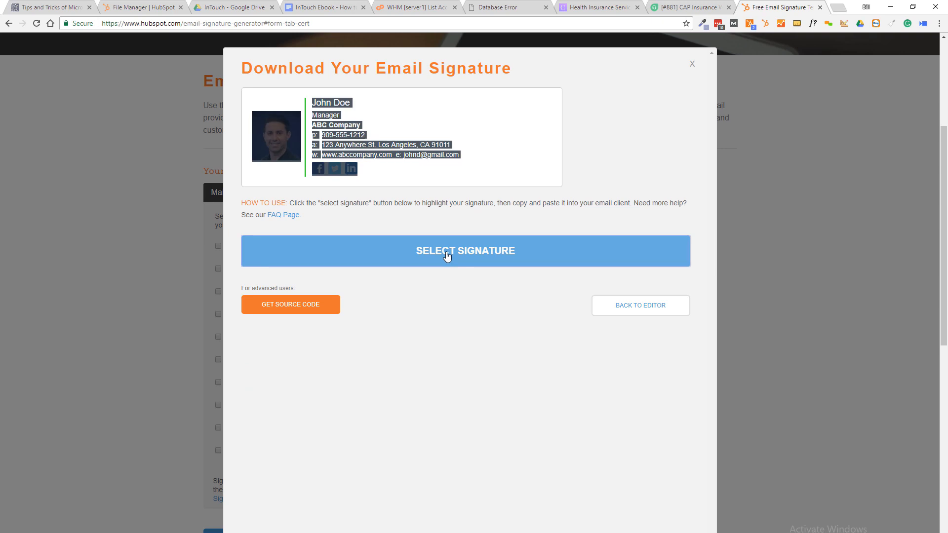
{"action": "right_click", "coordinate": [290, 141]}
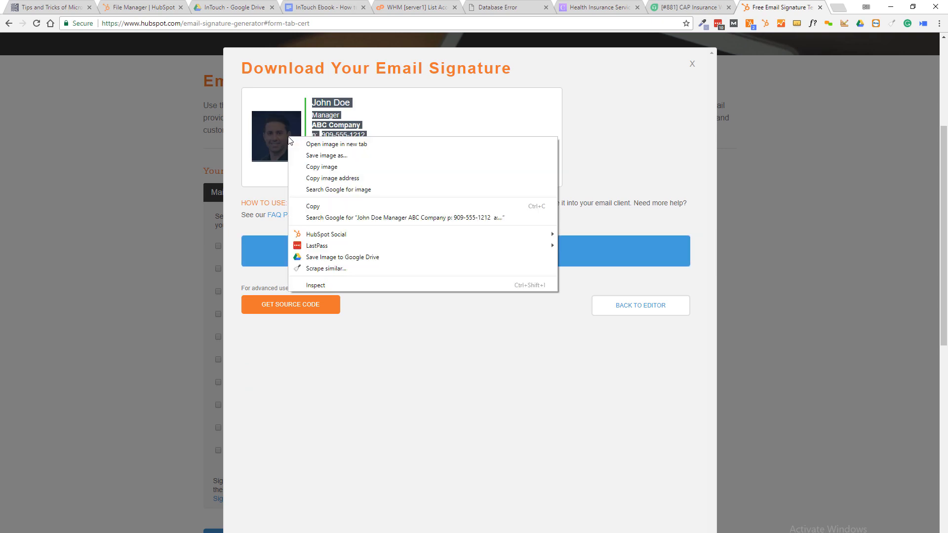
{"action": "left_click", "coordinate": [314, 206]}
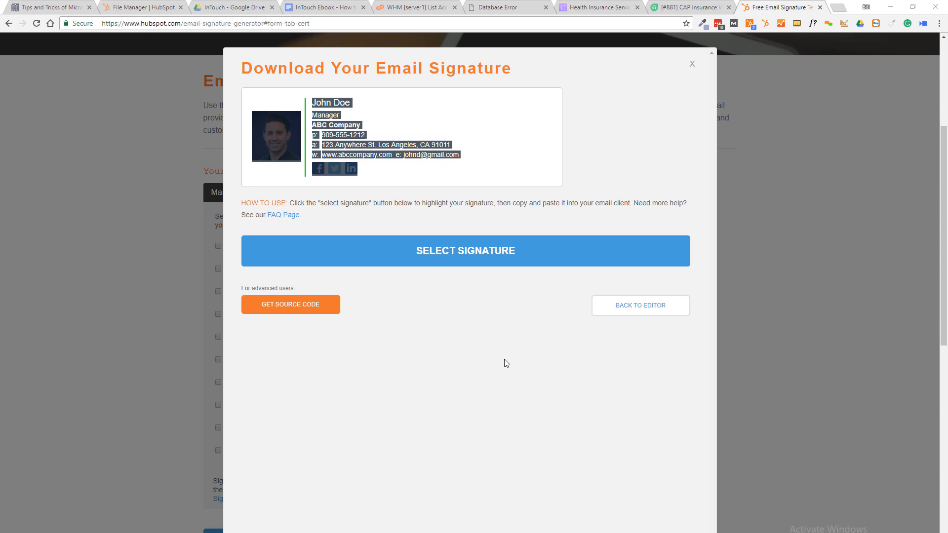
{"action": "right_click", "coordinate": [279, 125]}
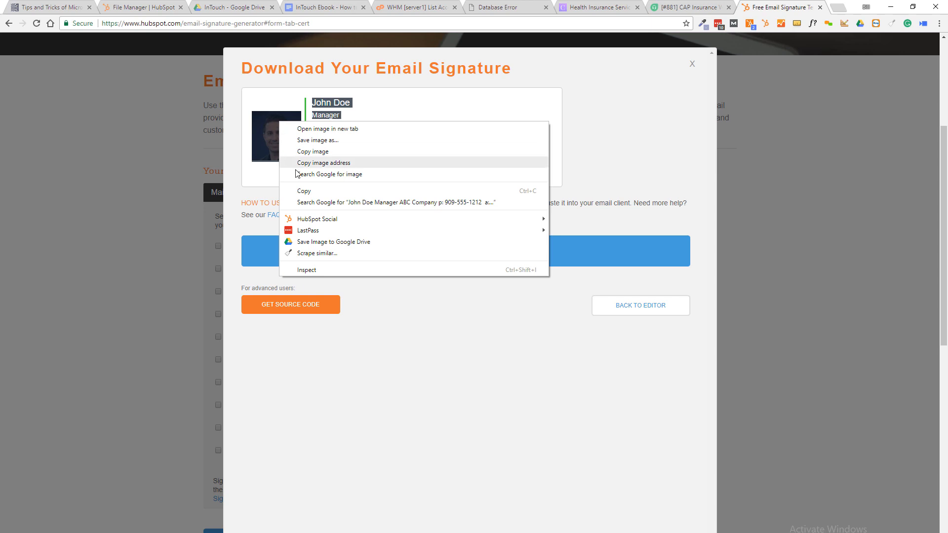
{"action": "left_click", "coordinate": [303, 191]}
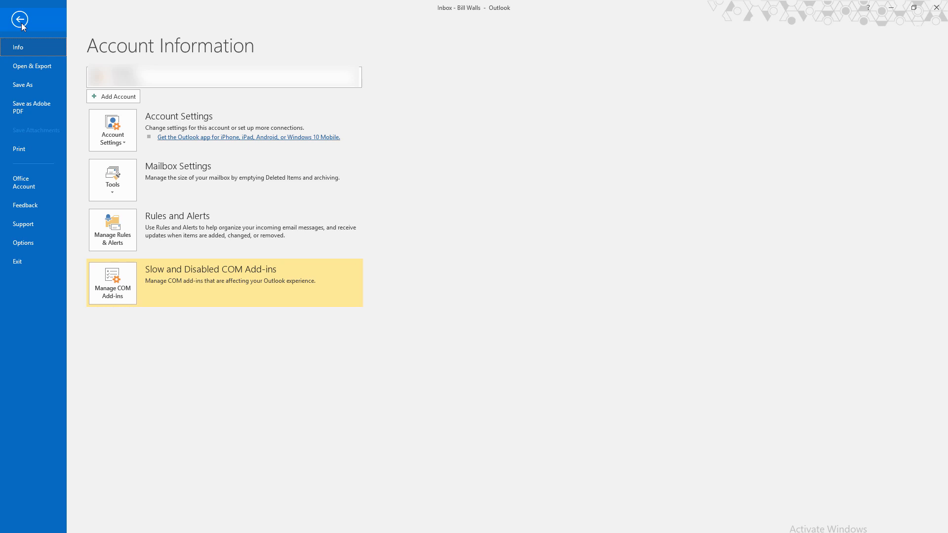
In Outlook's mail options, create a new signature named test2.
{"action": "left_click", "coordinate": [17, 242]}
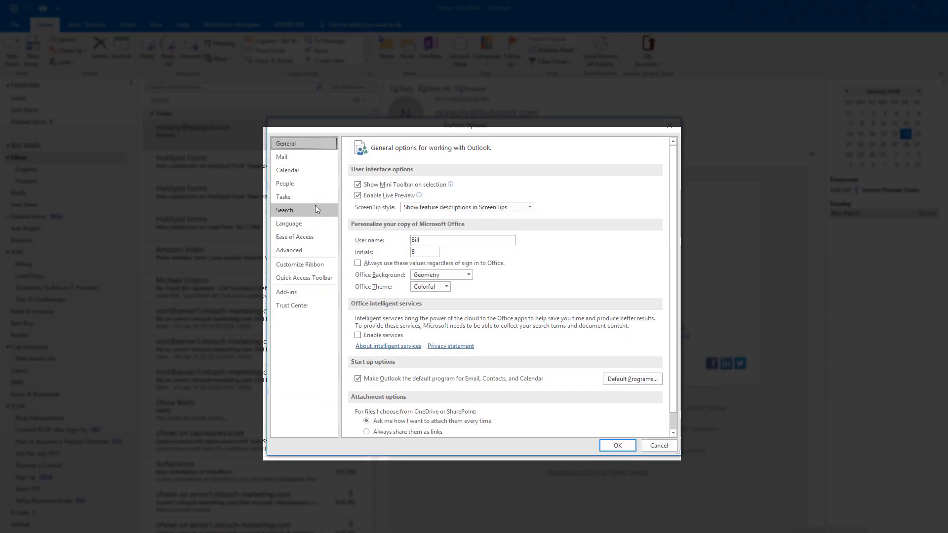
{"action": "left_click", "coordinate": [286, 157]}
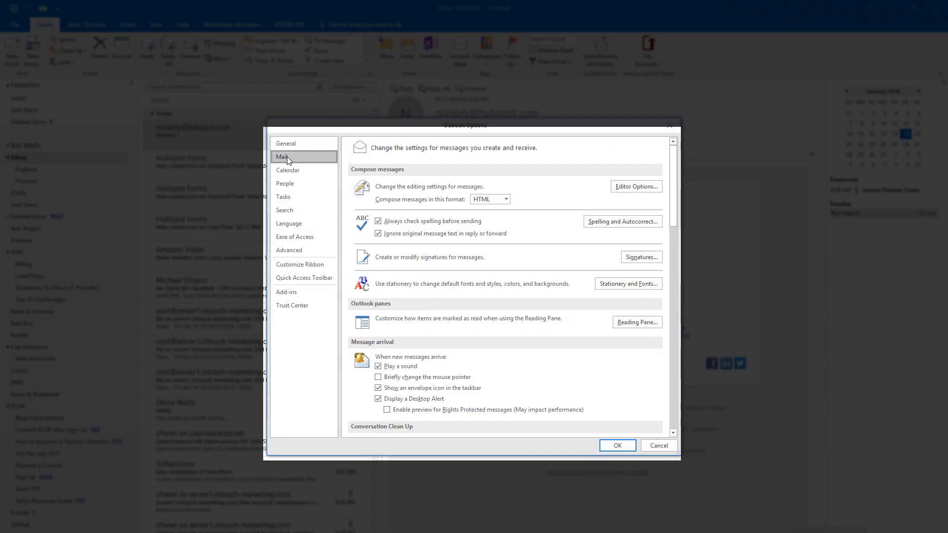
{"action": "left_click", "coordinate": [640, 260]}
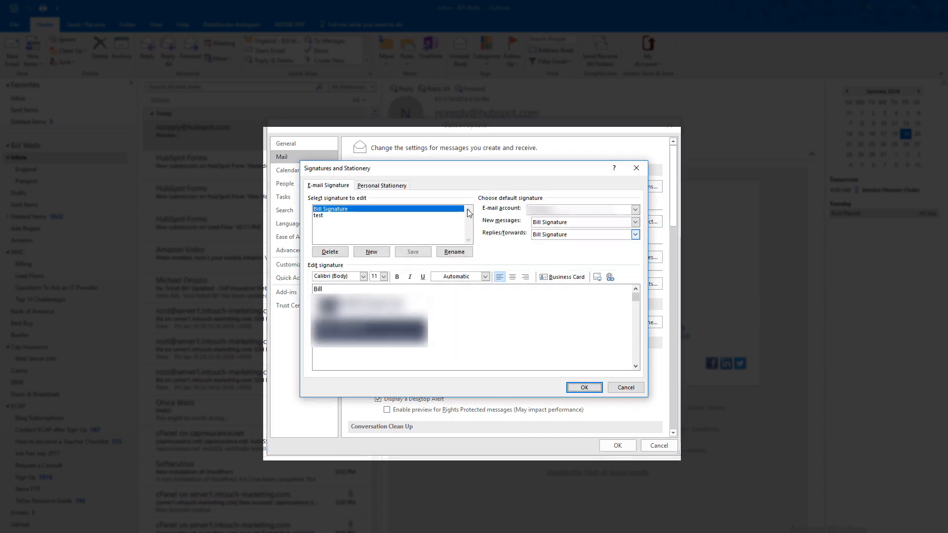
{"action": "left_click", "coordinate": [373, 253]}
{"action": "type", "text": "test2"}
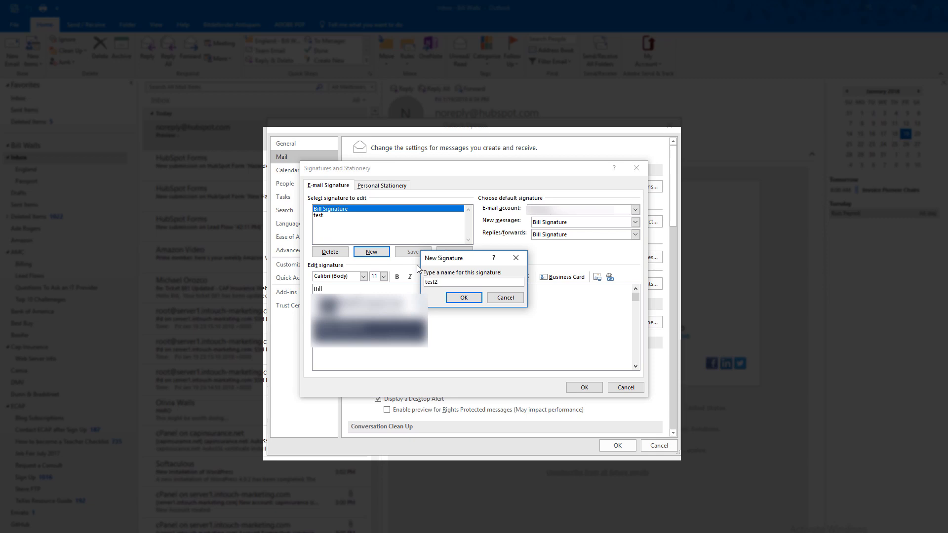
{"action": "key", "text": "Return"}
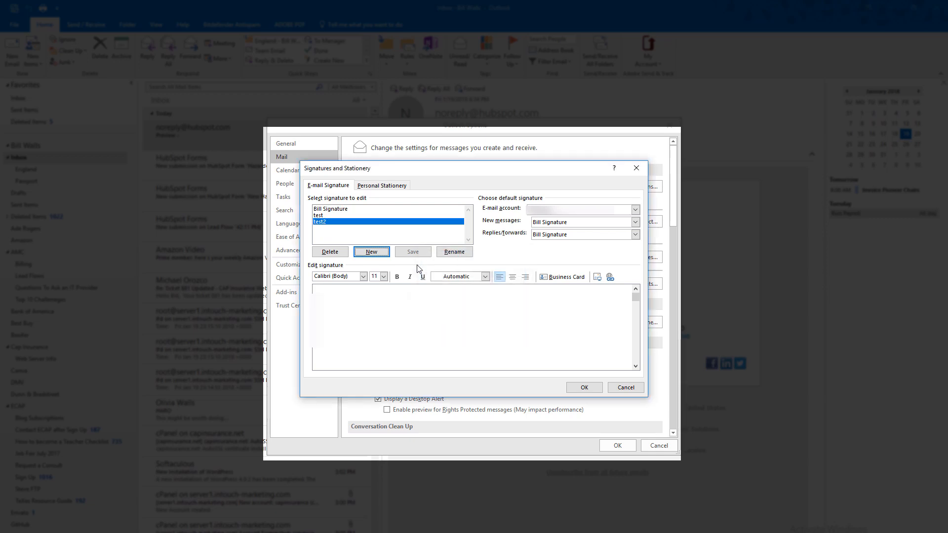
Paste the copied signature into the test2 signature's content and save the signature and mail options.
{"action": "left_click", "coordinate": [324, 294]}
{"action": "key", "text": "ctrl+v"}
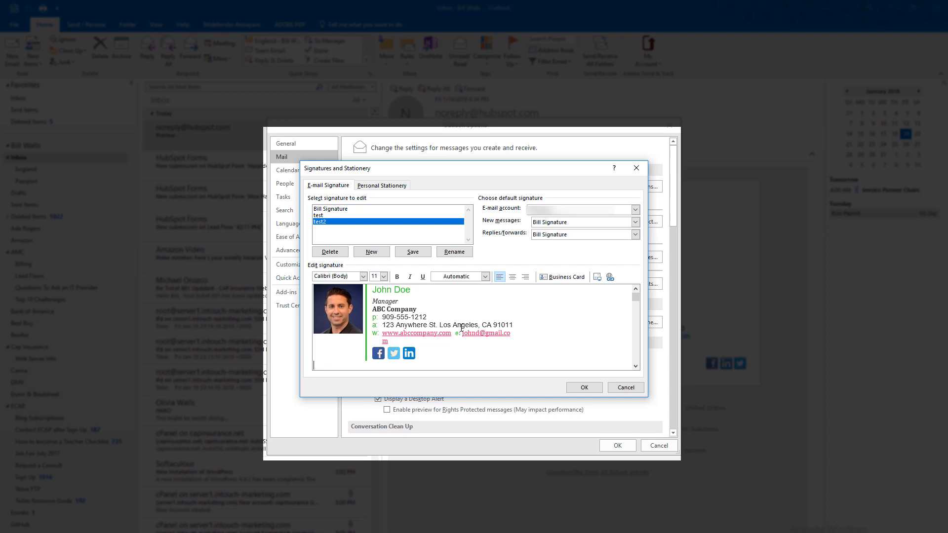
{"action": "left_click", "coordinate": [583, 387]}
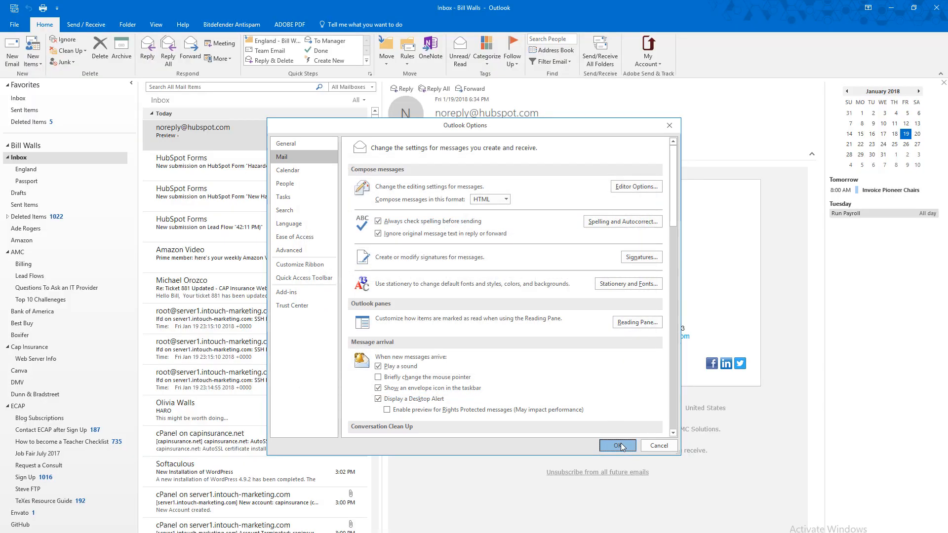
{"action": "left_click", "coordinate": [618, 445]}
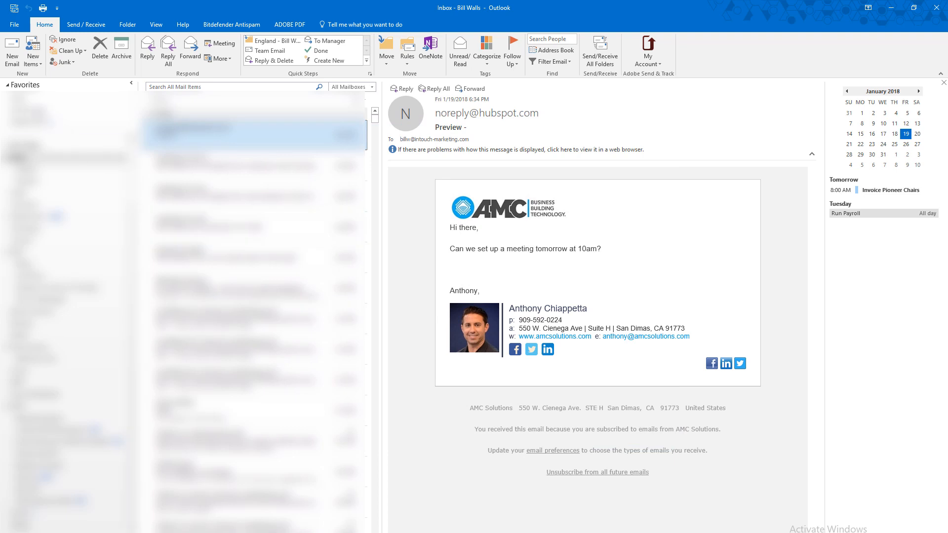
Start a new email, delete the default signature's image and insert the test2 signature instead.
{"action": "left_click", "coordinate": [11, 60]}
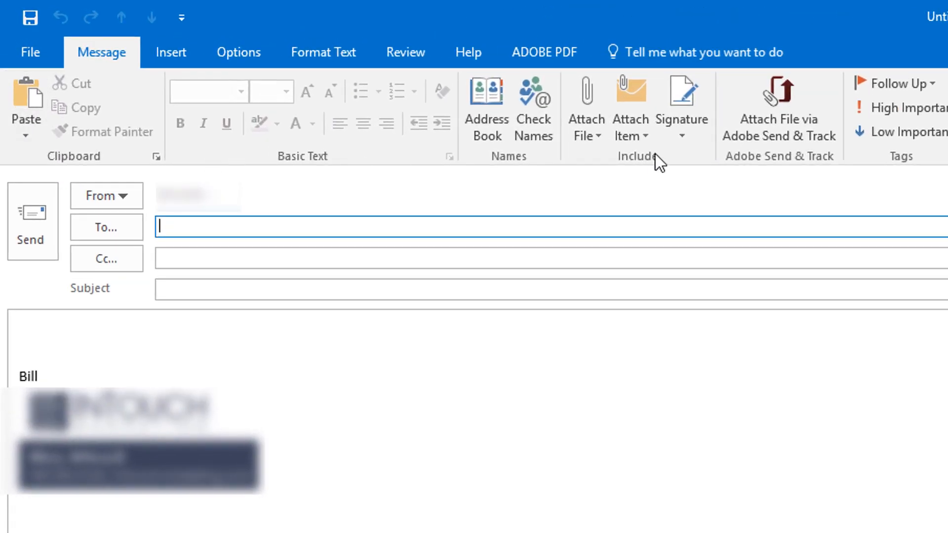
{"action": "left_click", "coordinate": [127, 449]}
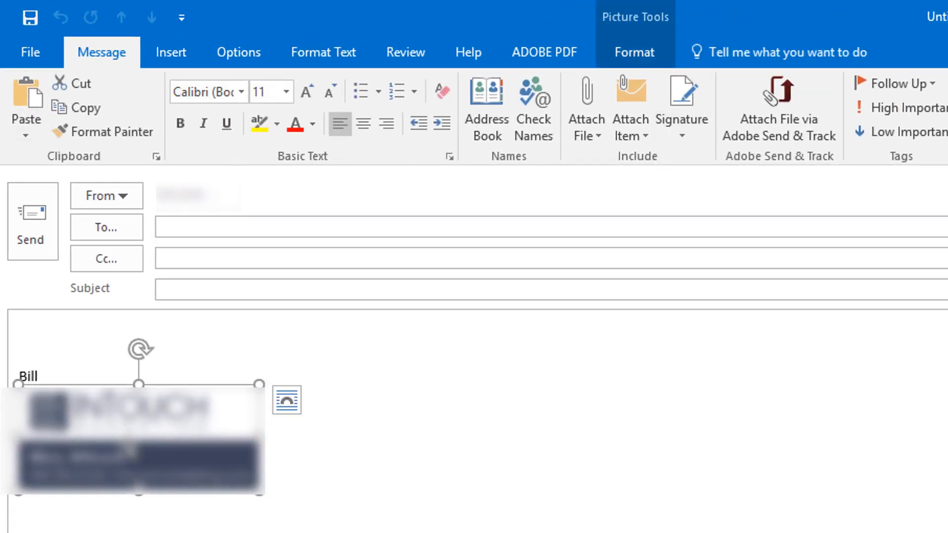
{"action": "key", "text": "Delete"}
{"action": "left_click", "coordinate": [686, 135]}
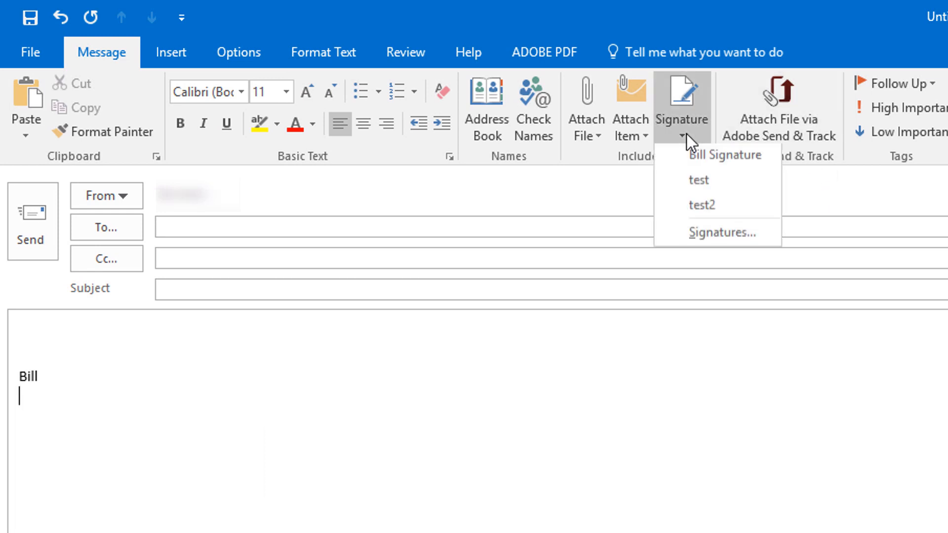
{"action": "left_click", "coordinate": [705, 208]}
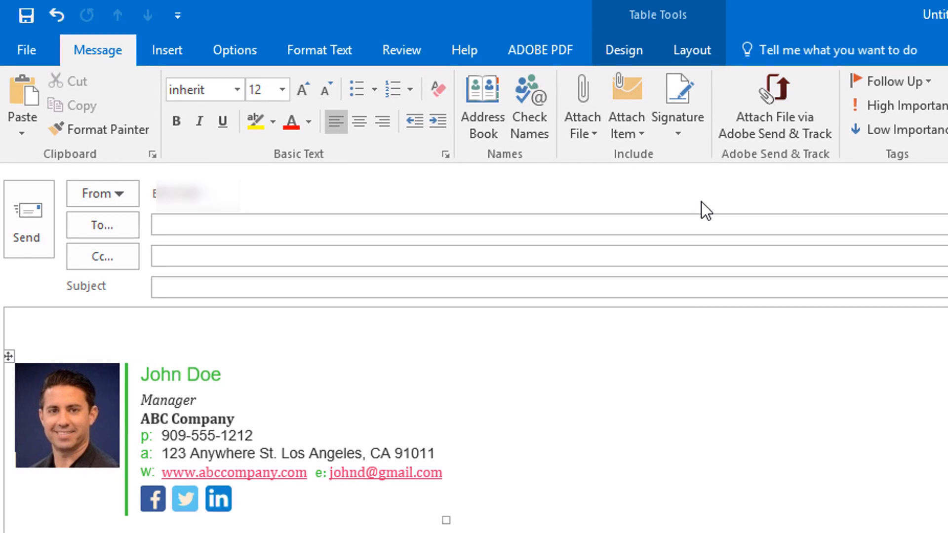